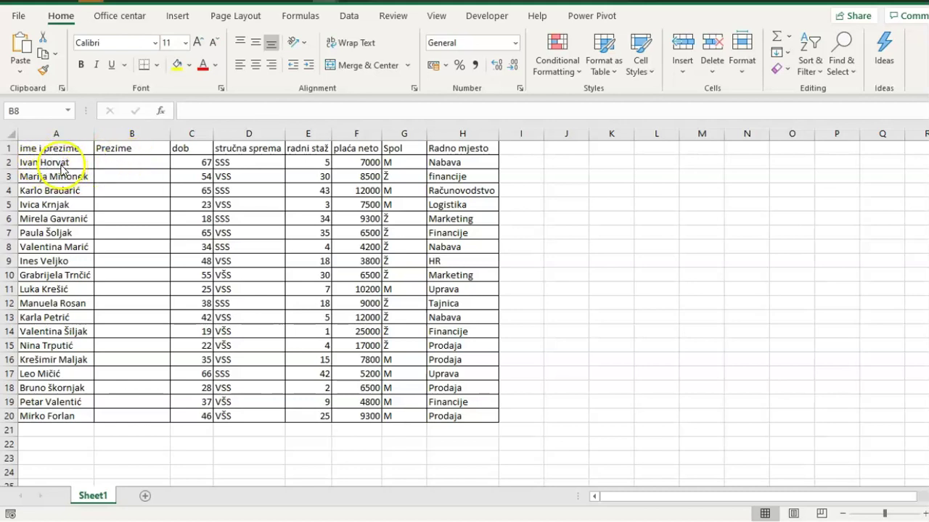
- In B2, begin a =RIGHT( formula using the full name in A2 as its text
click(114, 162)
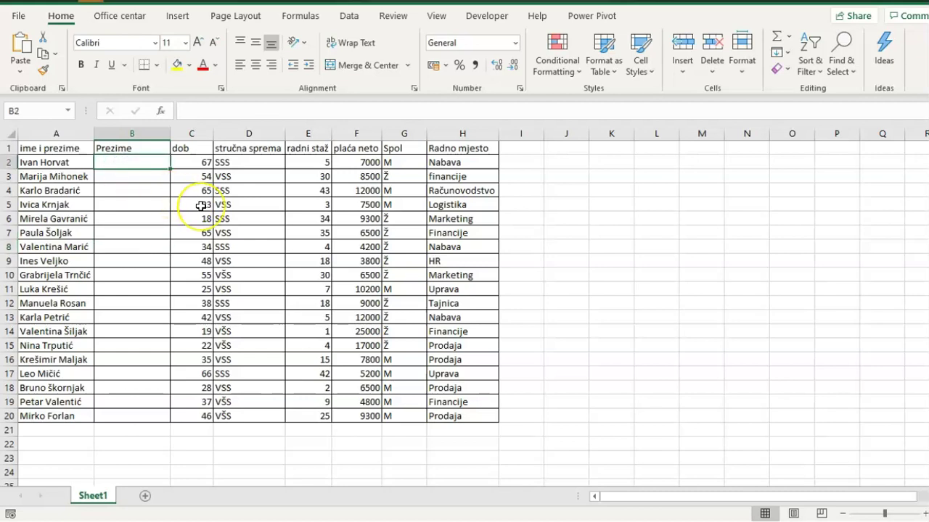
text(=)
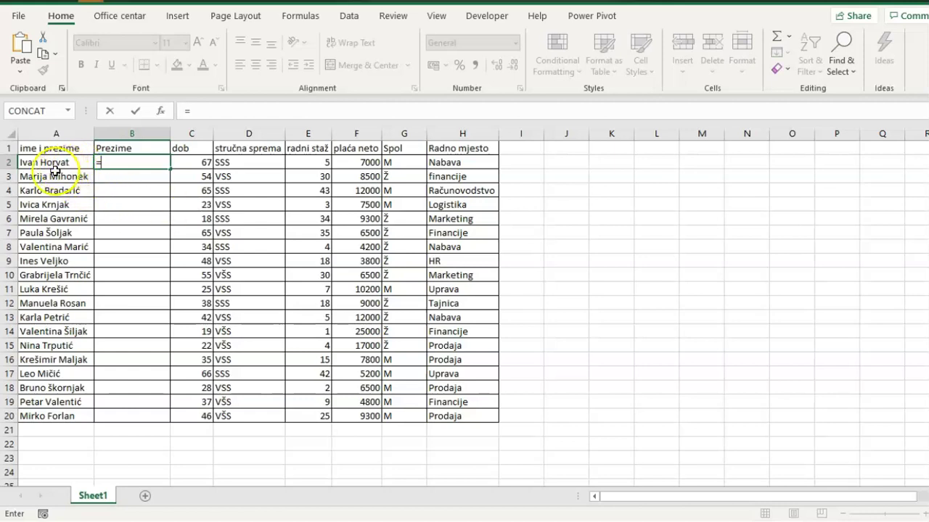
text(right)
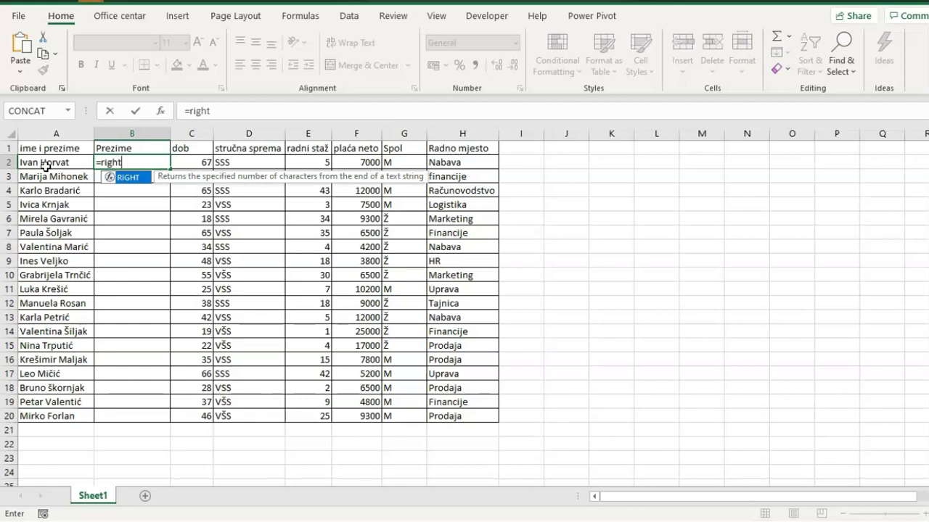
key(Tab)
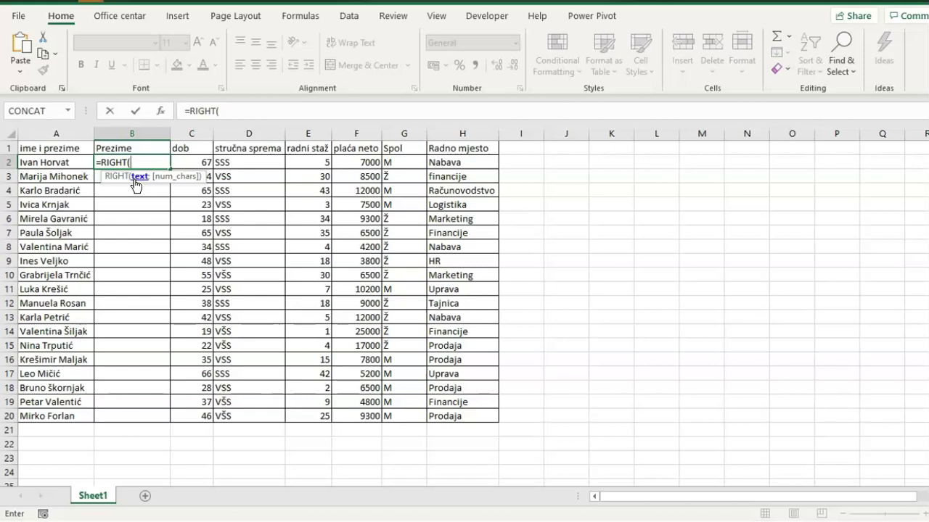
click(49, 162)
- Add the ; argument separator after A2 in the RIGHT formula
text(;l)
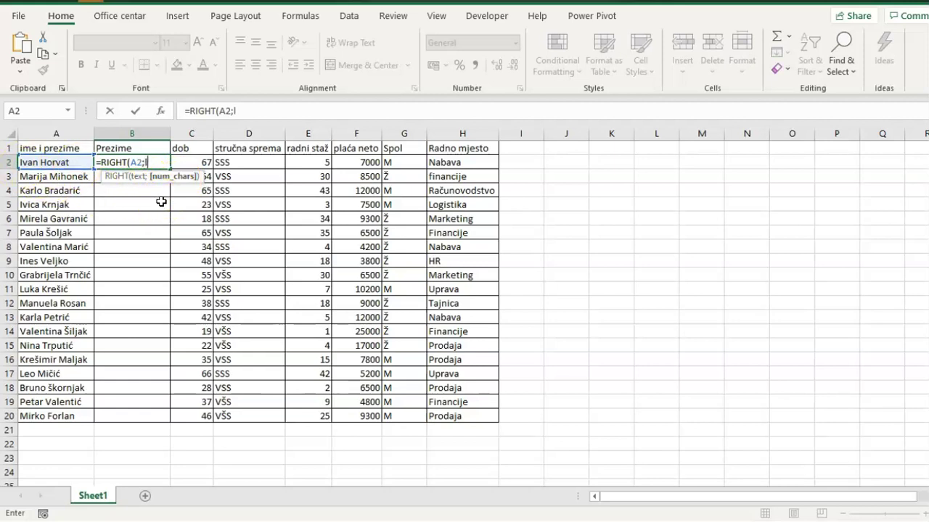
- Make the character count start with LEN(A2) followed by a minus sign
text(en)
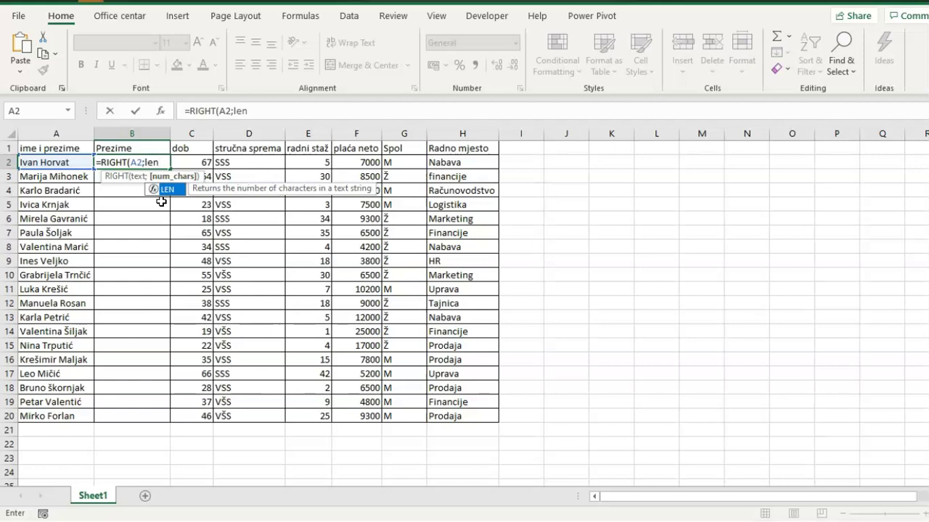
key(Tab)
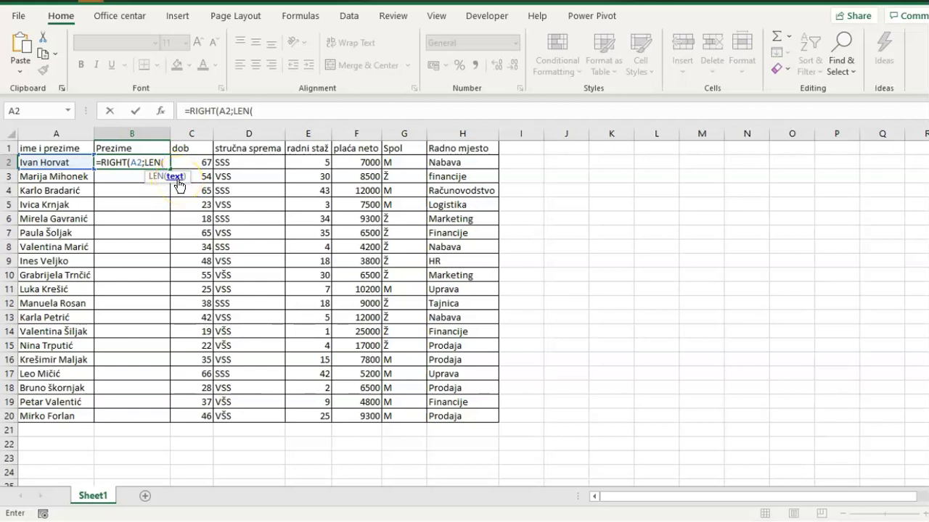
click(54, 163)
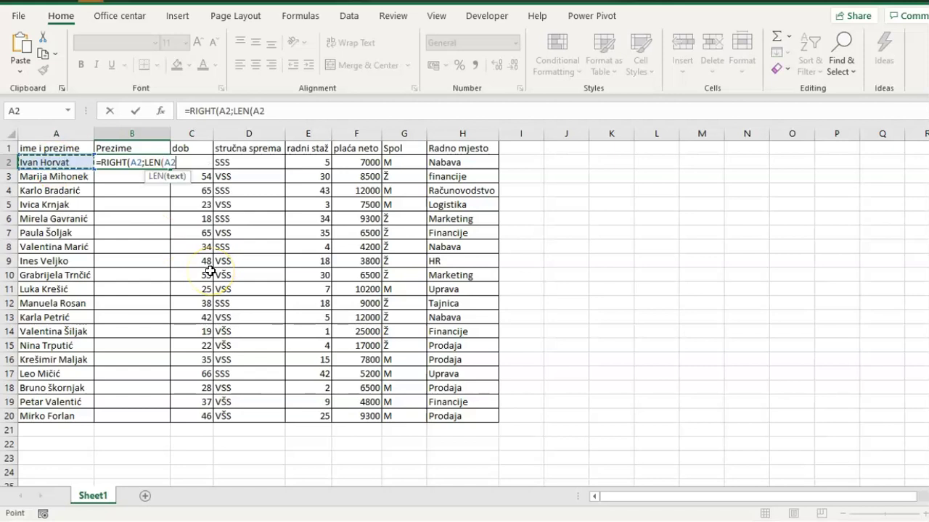
text())
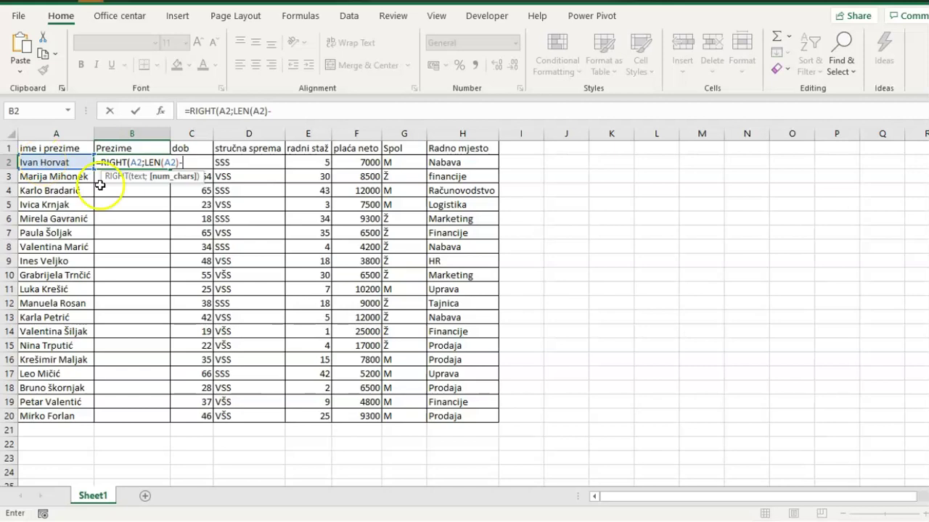
- Extend the count with FIND( to locate the space in the name
text(-f)
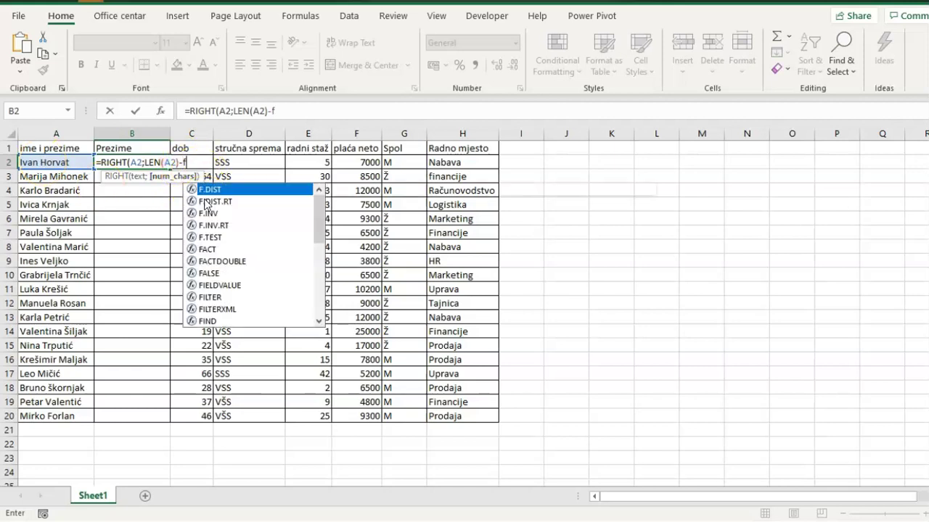
text(ind)
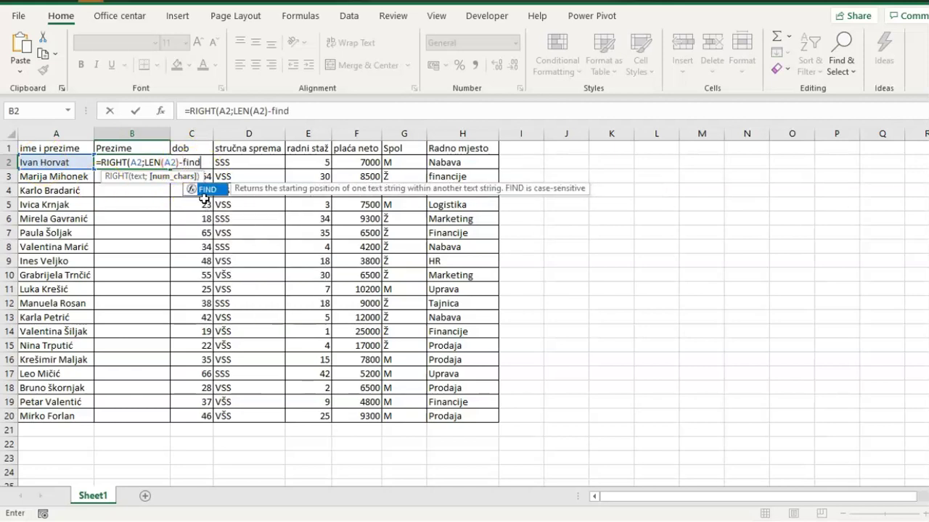
key(Tab)
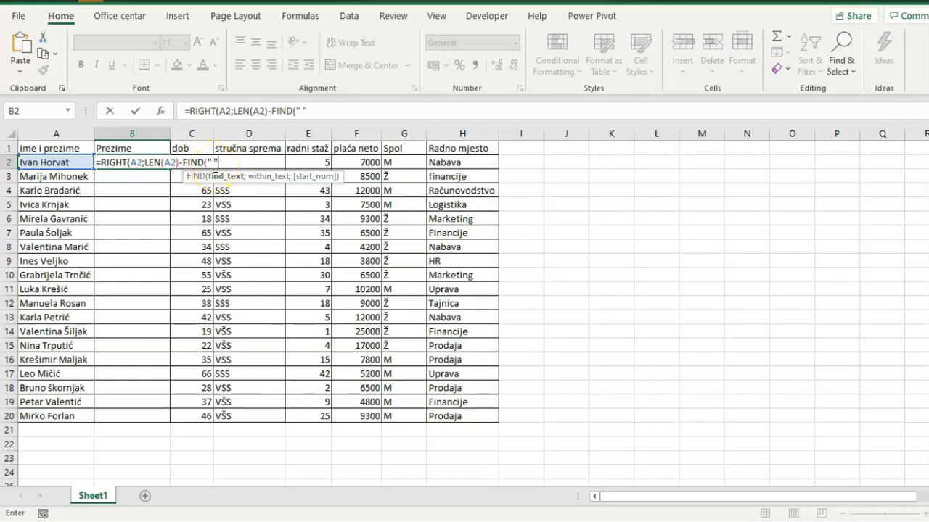
- Give FIND the arguments A2 and start position 1, closing it as FIND(" ";A2;1)
text(;)
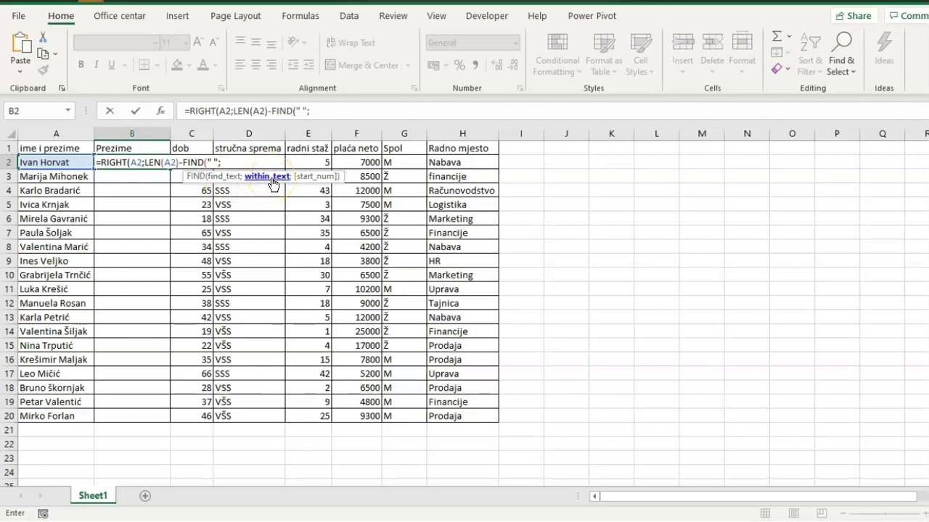
click(212, 162)
click(62, 163)
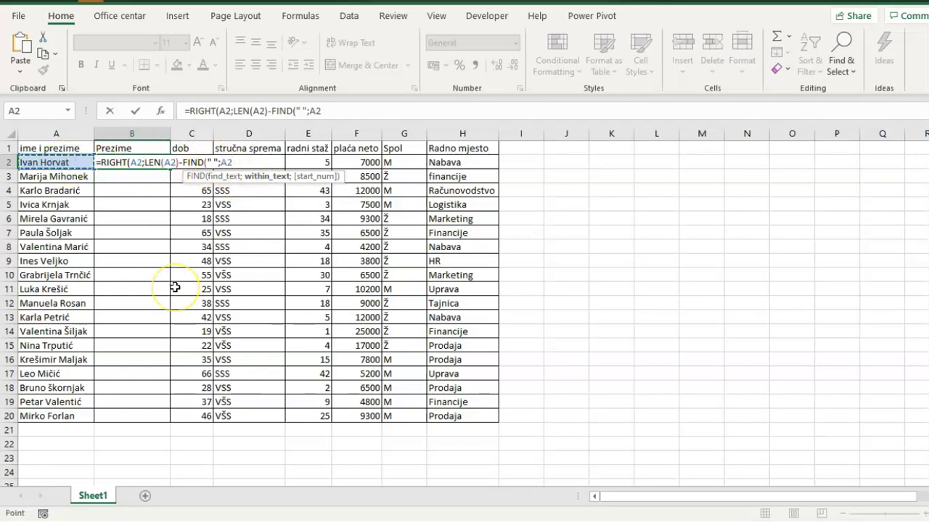
text(;)
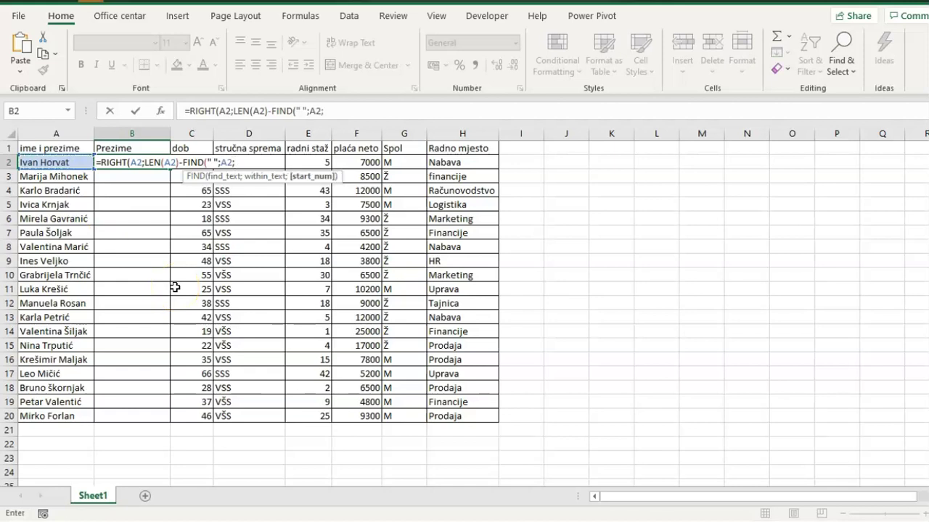
click(323, 180)
click(308, 180)
text(1)
text())
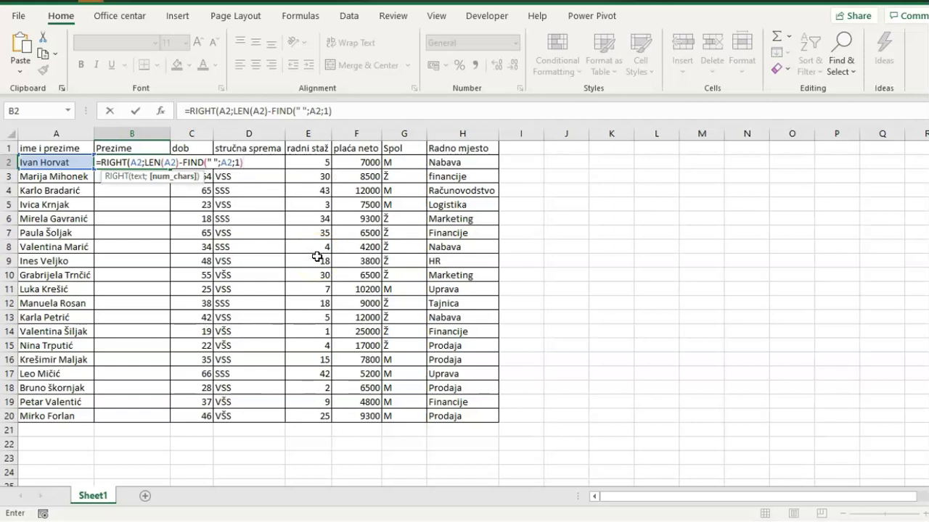
text())
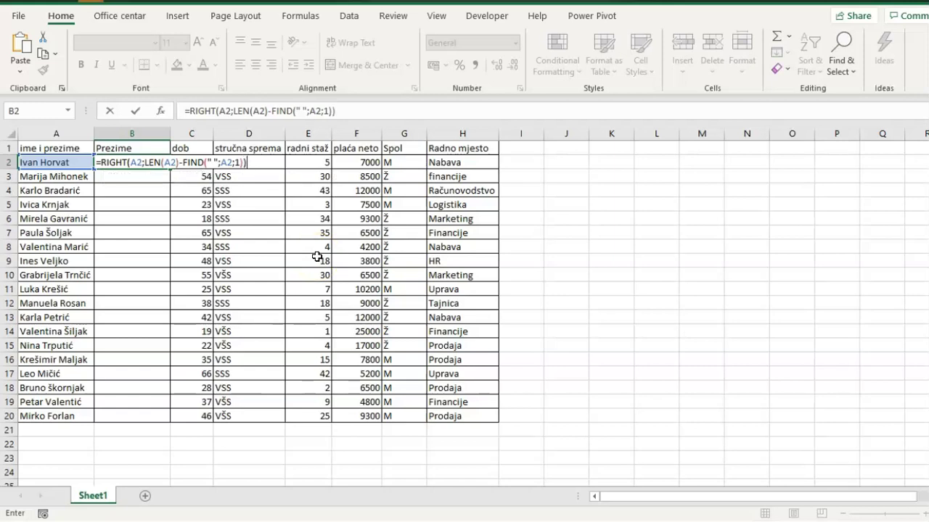
- Enter the B2 surname formula and copy it down to B20, checking row 15
key(Return)
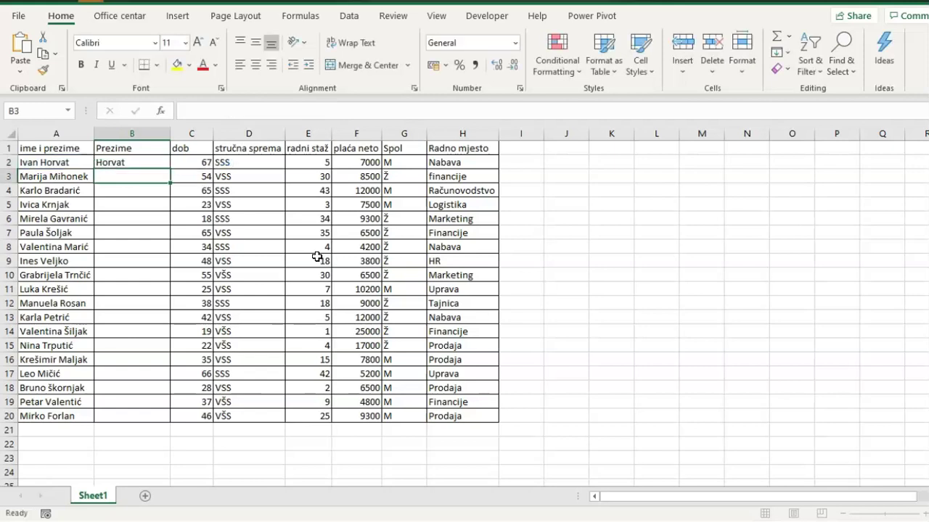
click(148, 161)
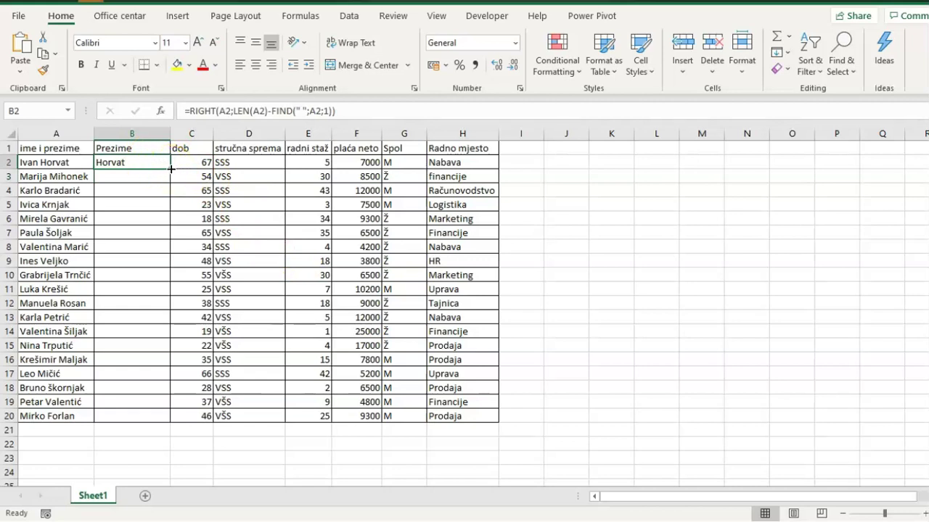
double_click(170, 169)
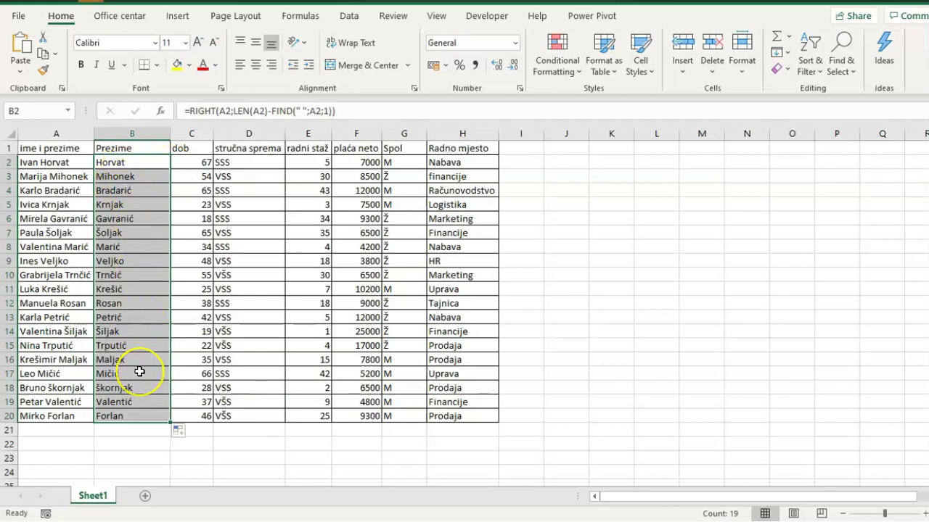
click(141, 346)
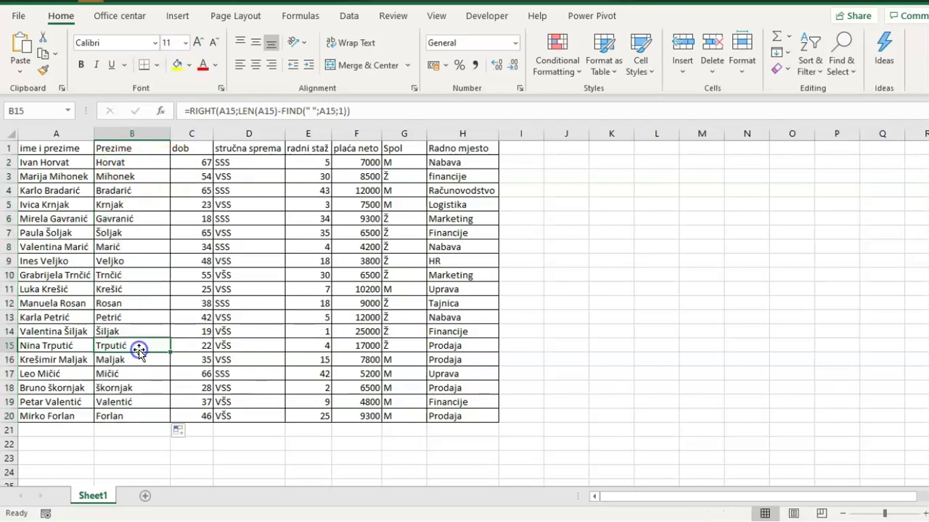